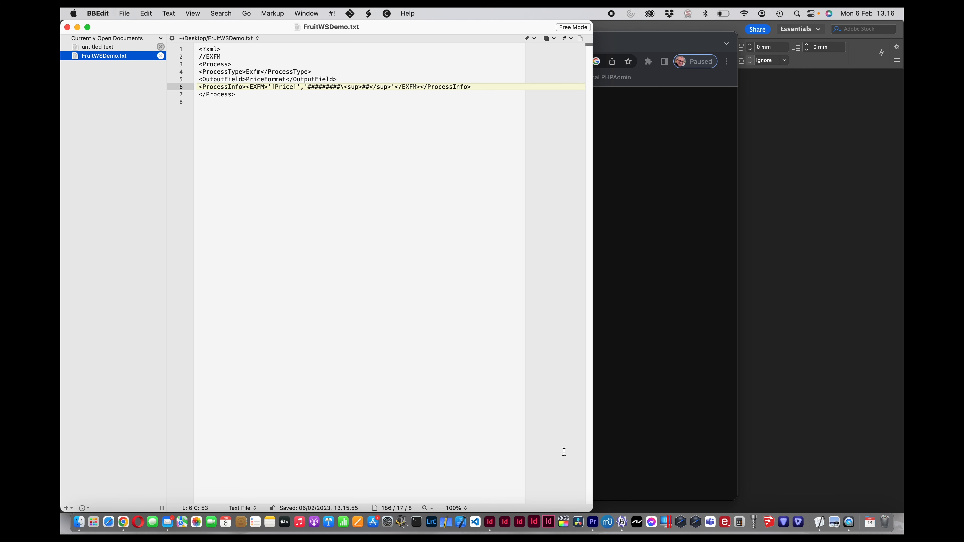
Switch to InDesign and set FruitWSDemo.txt from the Desktop as the styling file in the 13-Fruits Extreme Suite settings.
click(806, 462)
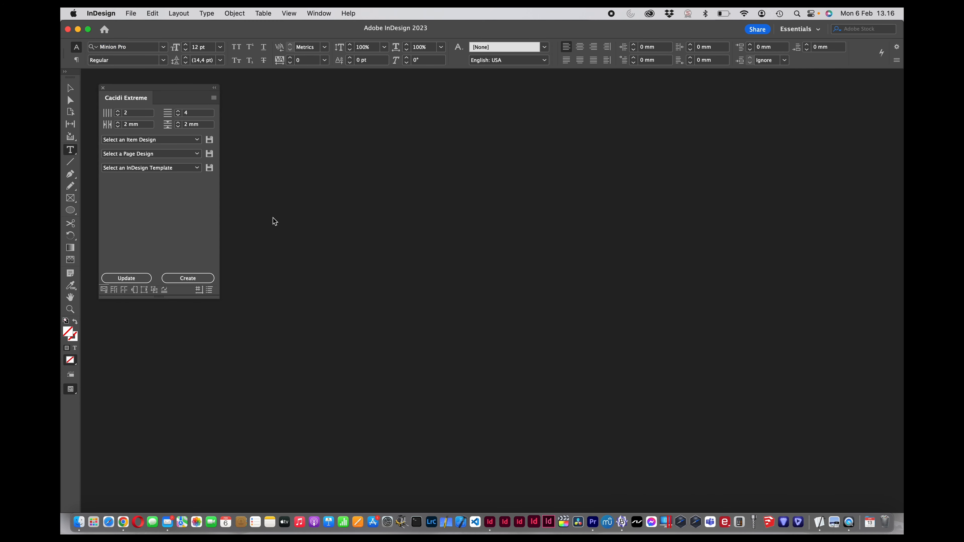
click(209, 289)
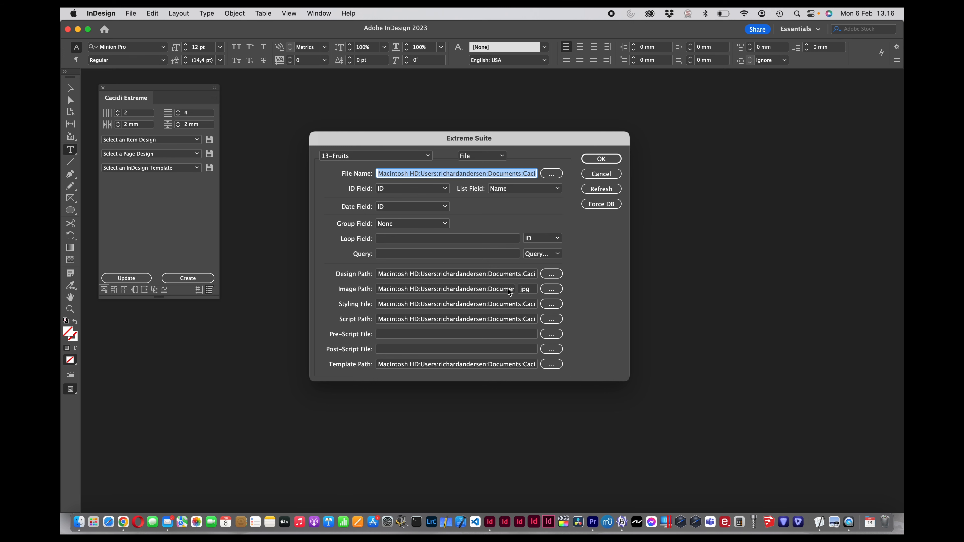
click(551, 303)
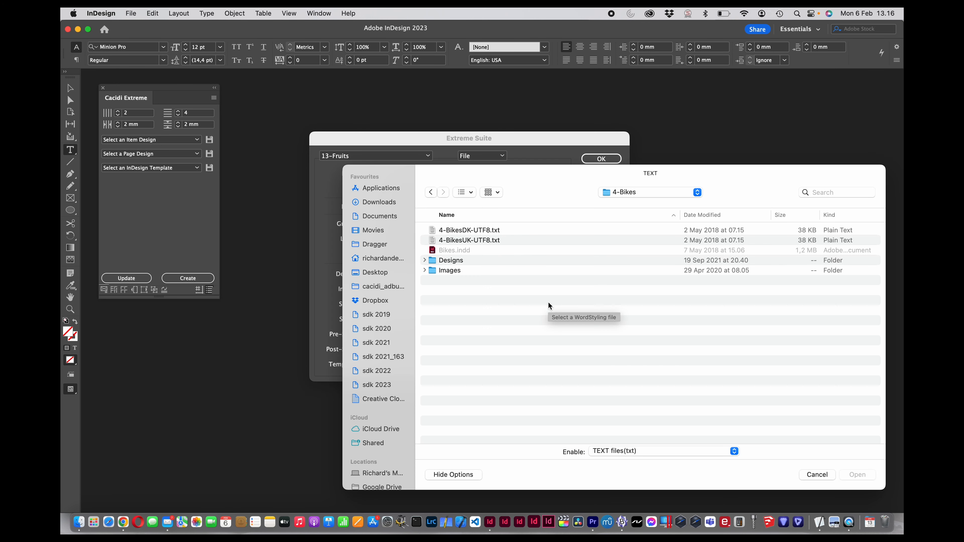
key(super+shift+d)
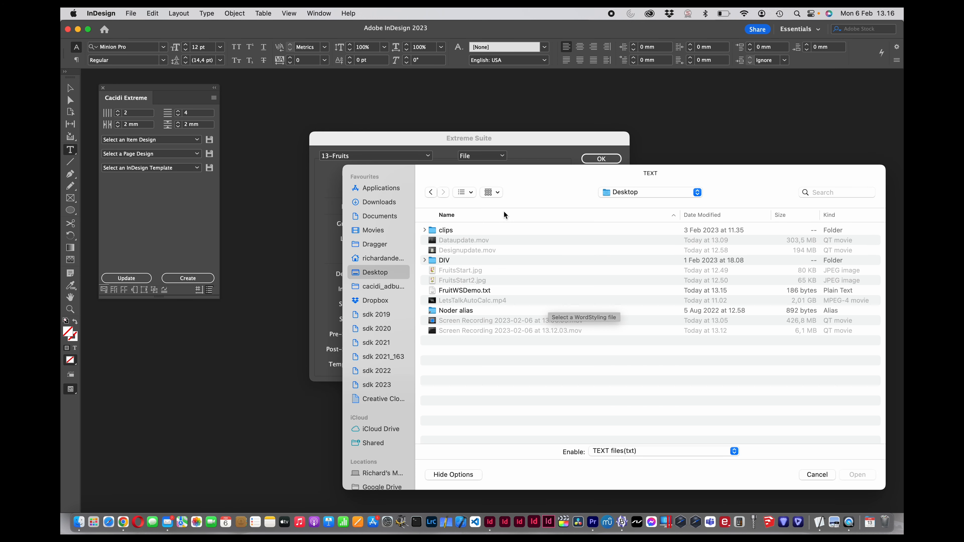
click(484, 291)
click(855, 475)
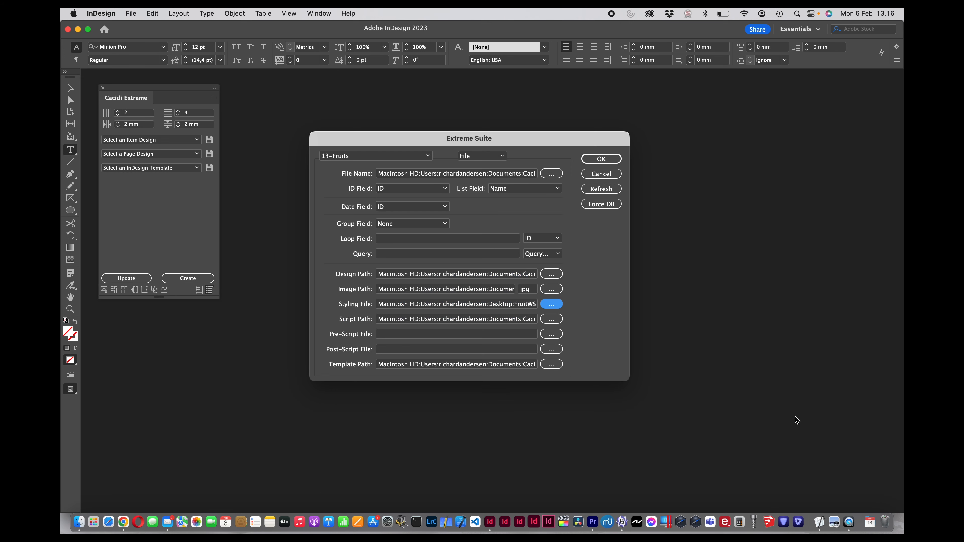
click(618, 159)
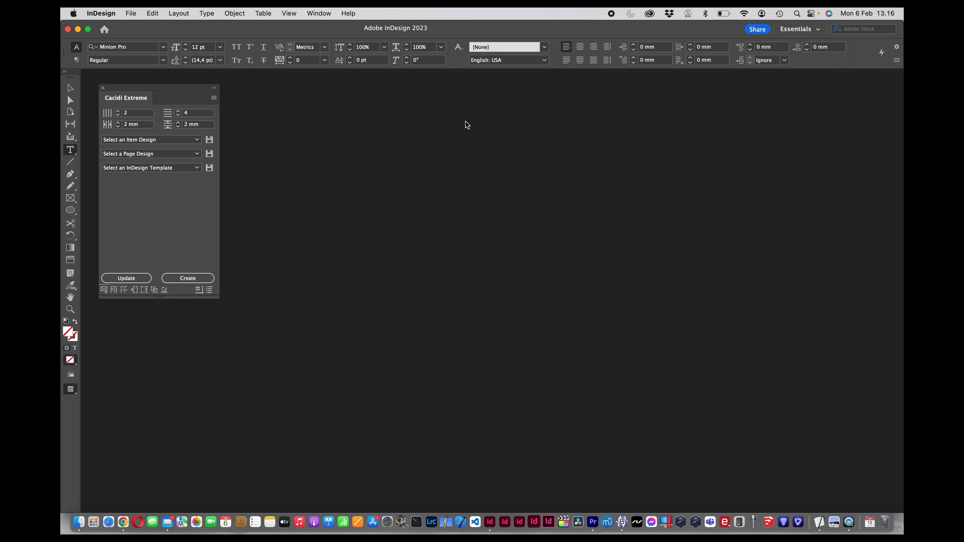
Create a new 210 x 297 mm document and draw a text frame about 92 x 66.75 mm in its first grid cell.
key(super+n)
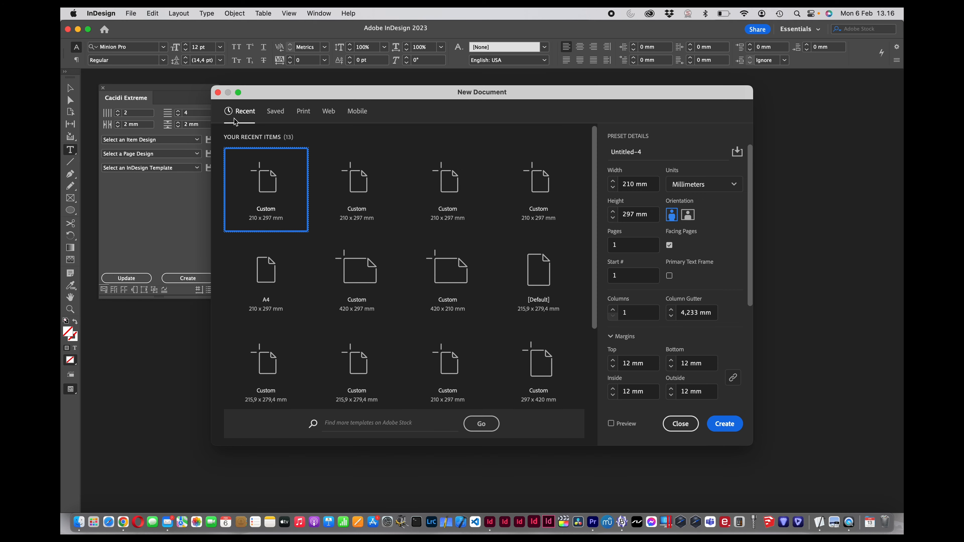
key(Return)
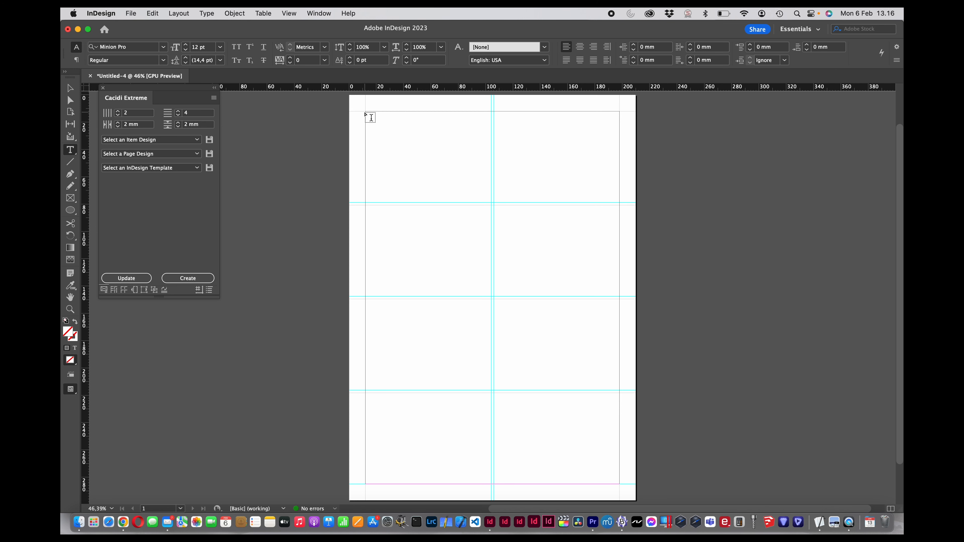
drag(366, 112, 492, 204)
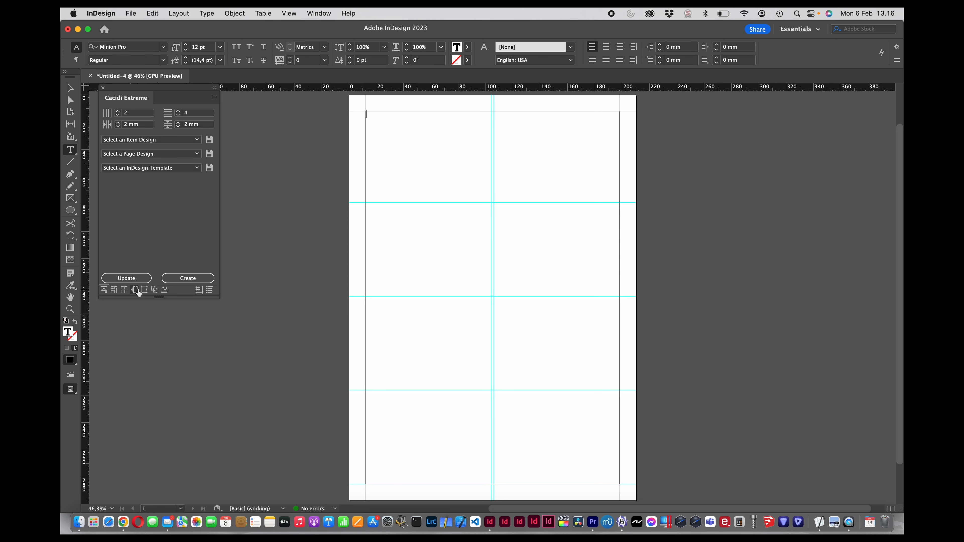
Insert the Price and PriceFormat fields on two lines in the text frame, centred at 18 pt.
click(135, 290)
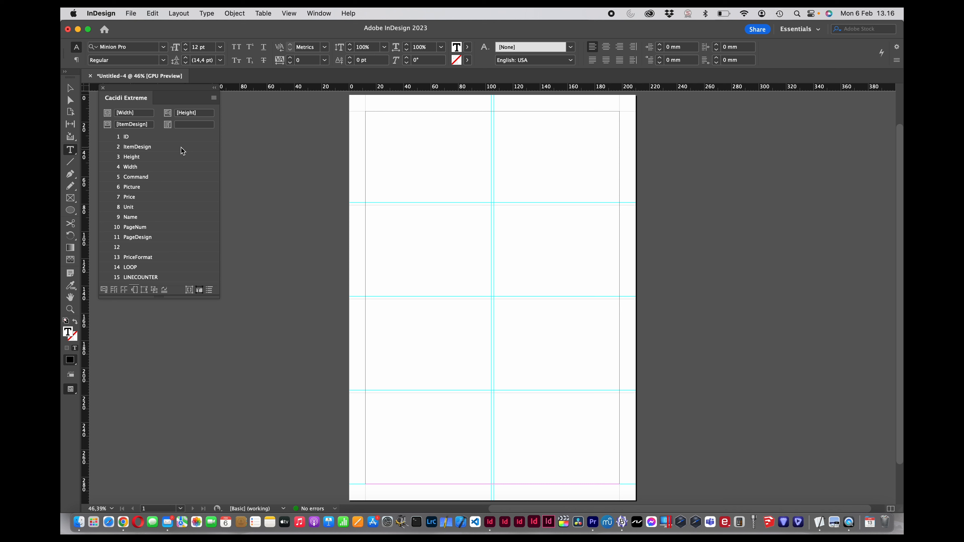
double_click(129, 197)
key(super+a)
key(super+shift+period)
key(super+shift+period)
key(super+shift+period)
key(super+shift+c)
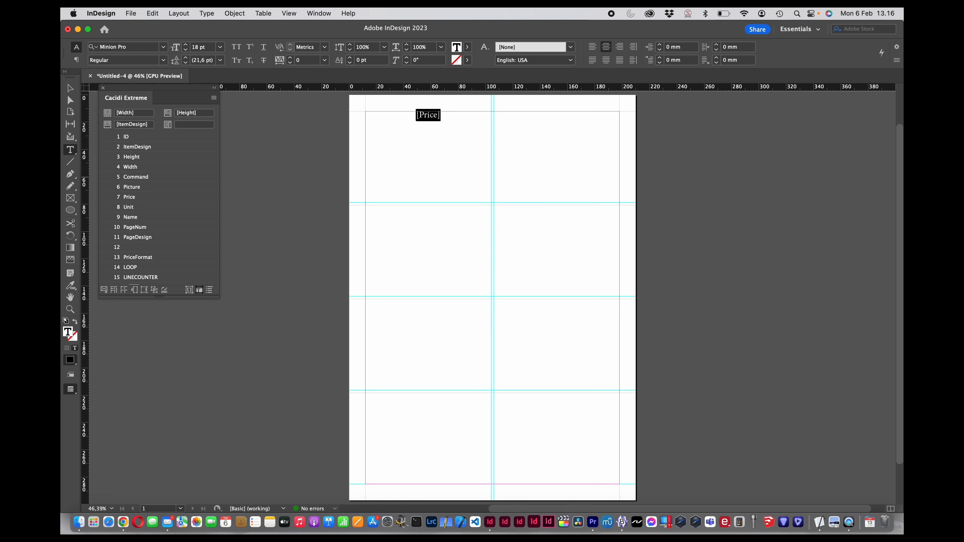
click(432, 134)
double_click(141, 260)
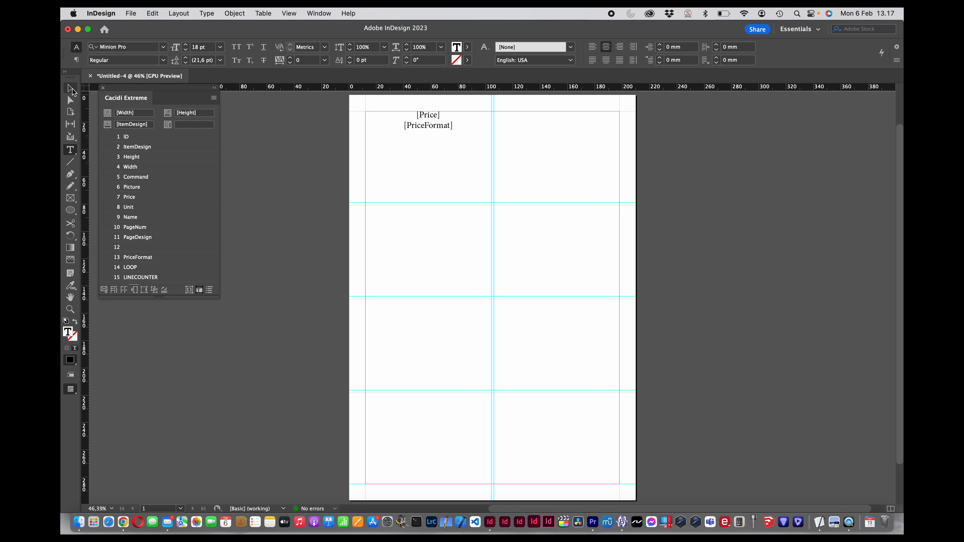
Save the text frame as an item design named WSDemo and delete the frame from the page.
click(72, 89)
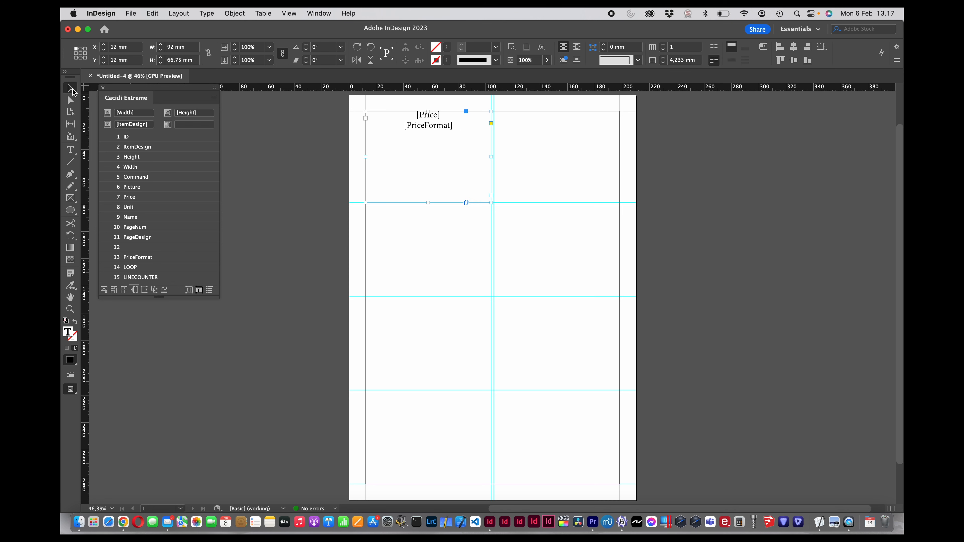
click(104, 290)
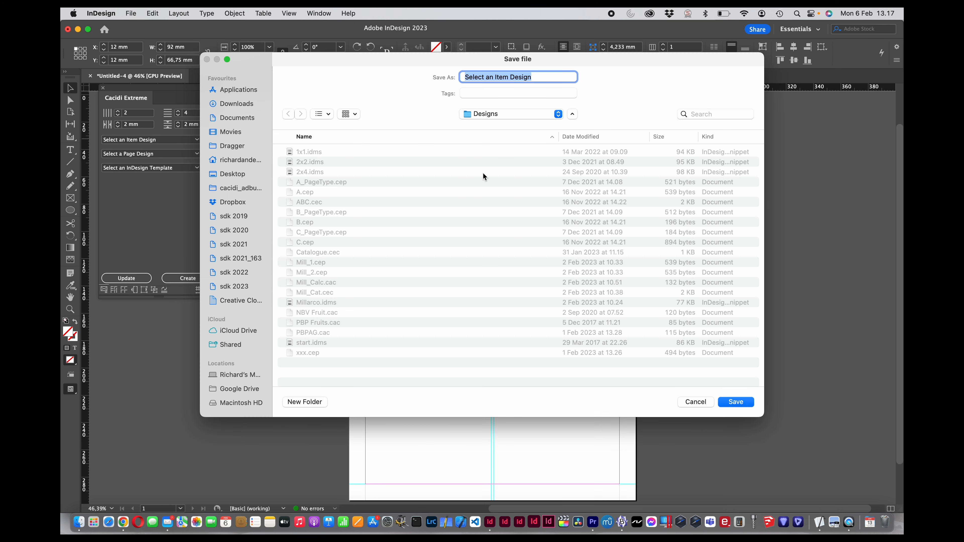
text(WSDemo)
key(Return)
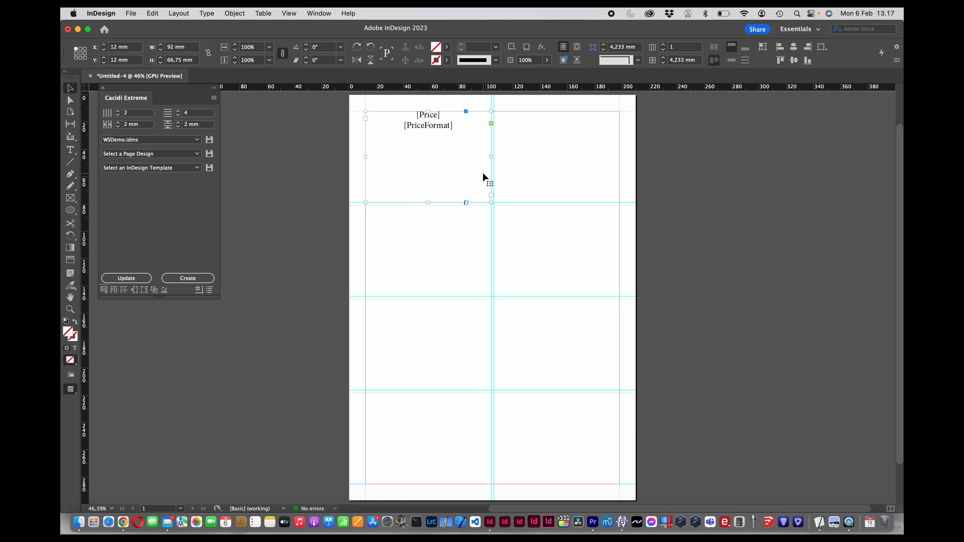
key(Delete)
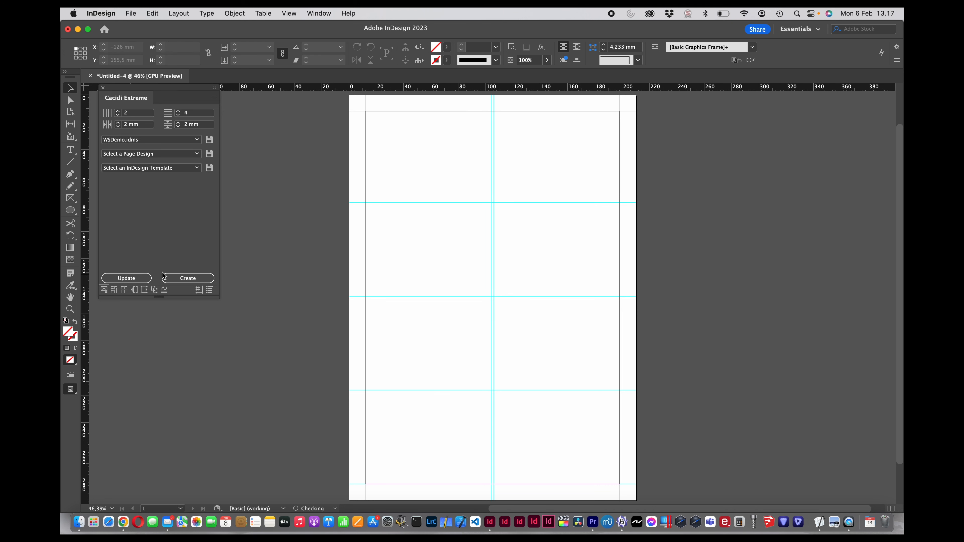
Create the items on the page from the WSDemo design and inspect the formatting of their prices.
click(173, 278)
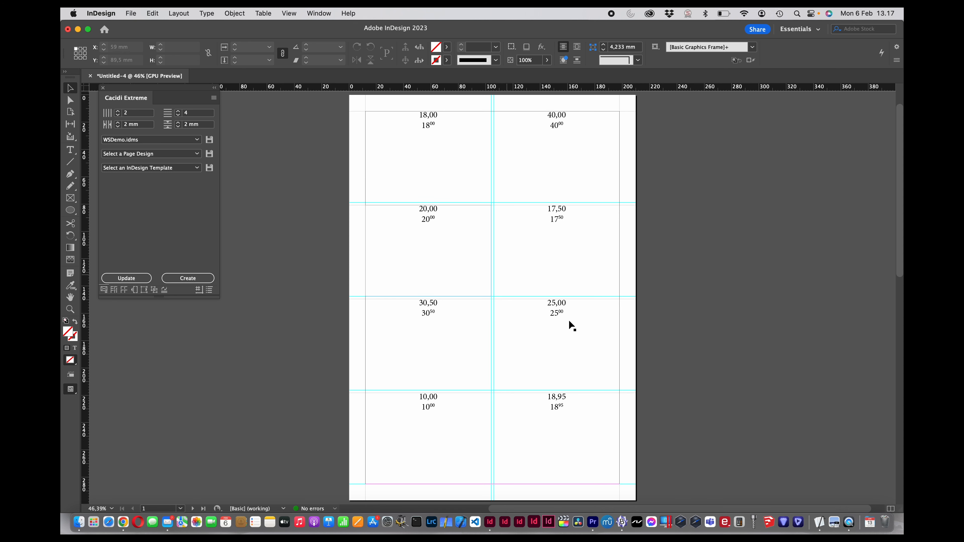
scroll(574, 418, up, 5)
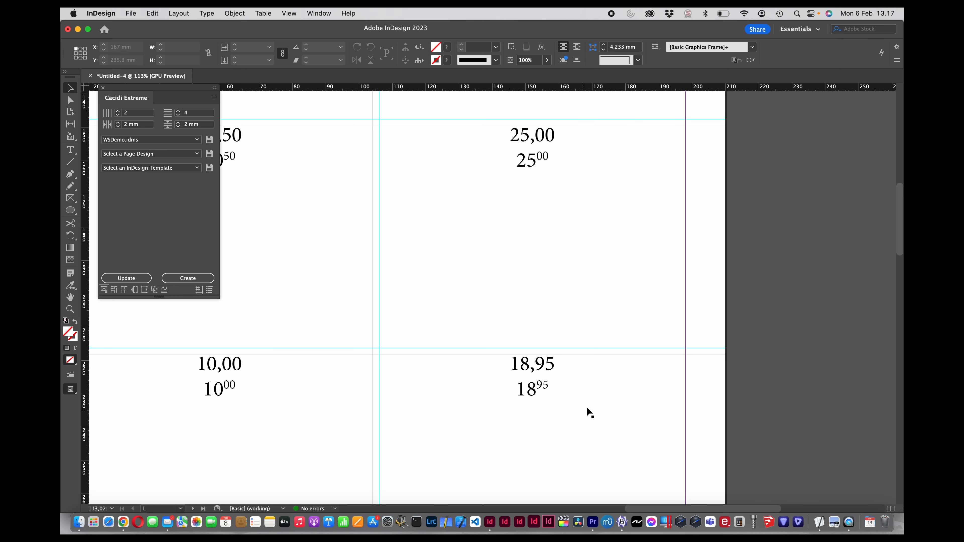
scroll(589, 405, down, 3)
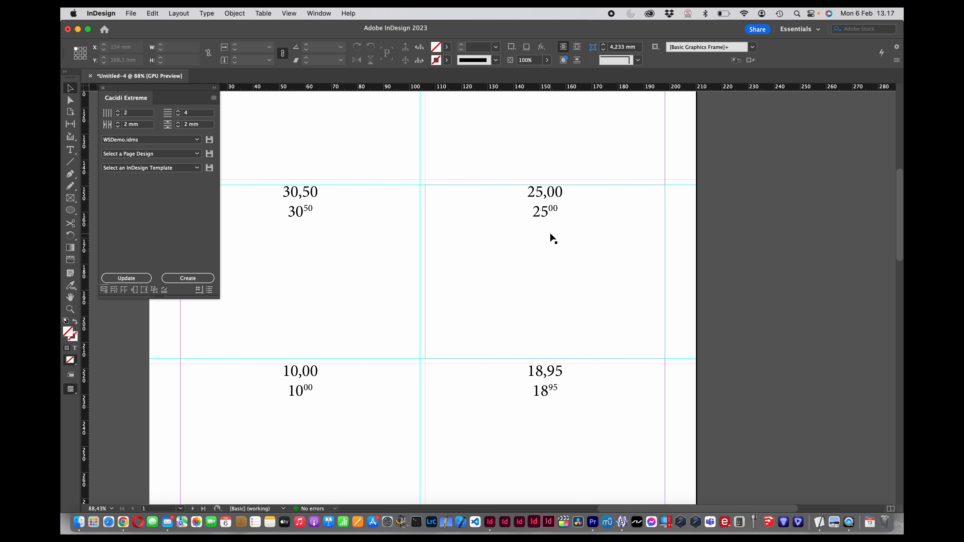
scroll(551, 234, down, 5)
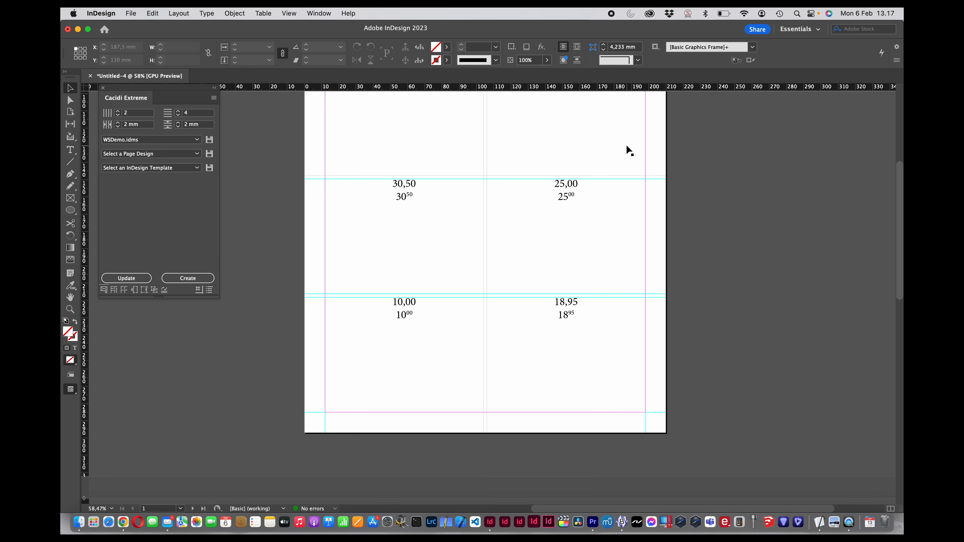
Delete all generated price items from the page.
key(super+a)
key(BackSpace)
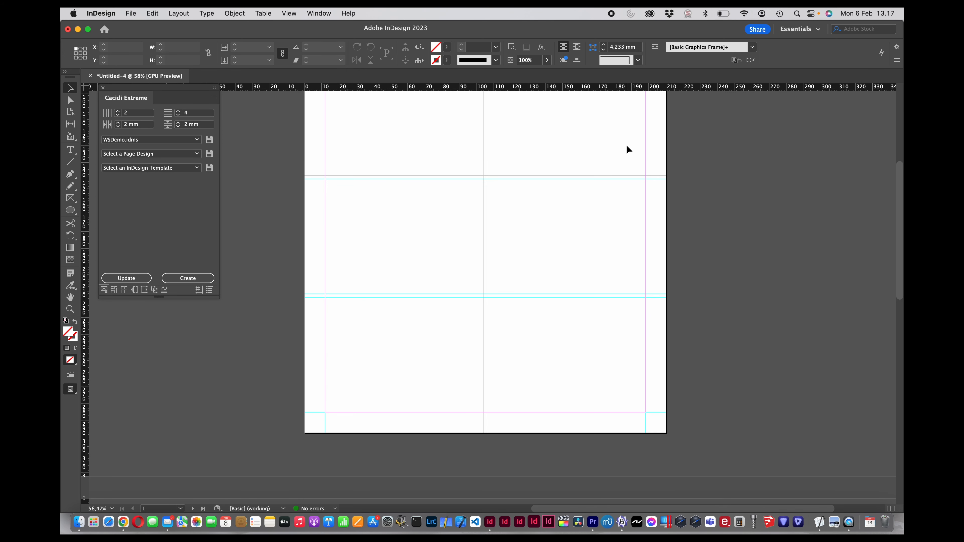
Copy the CALC process block from the WSCheatSheet.txt page in Chrome and paste it below the EXFM block of FruitWSDemo.txt in BBEdit.
key(super+Tab)
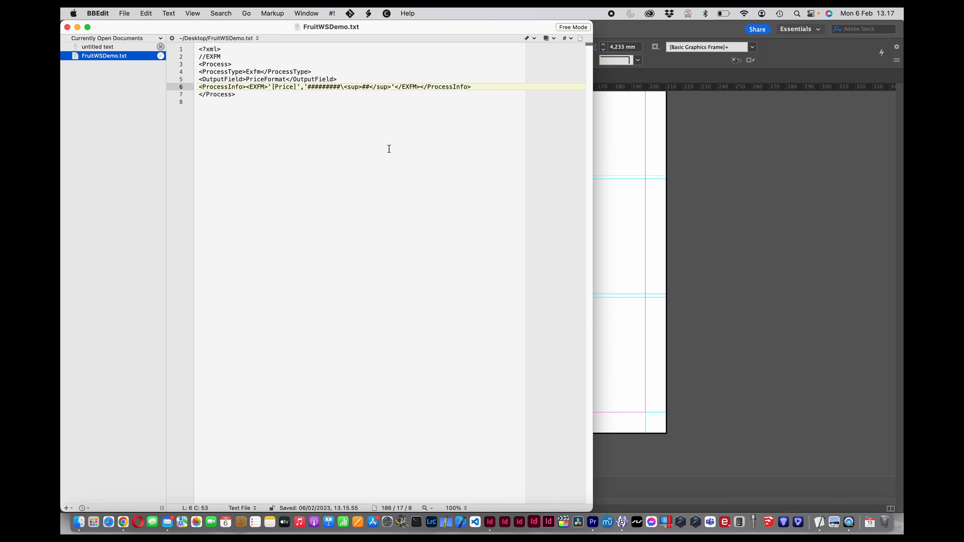
click(389, 148)
key(Return)
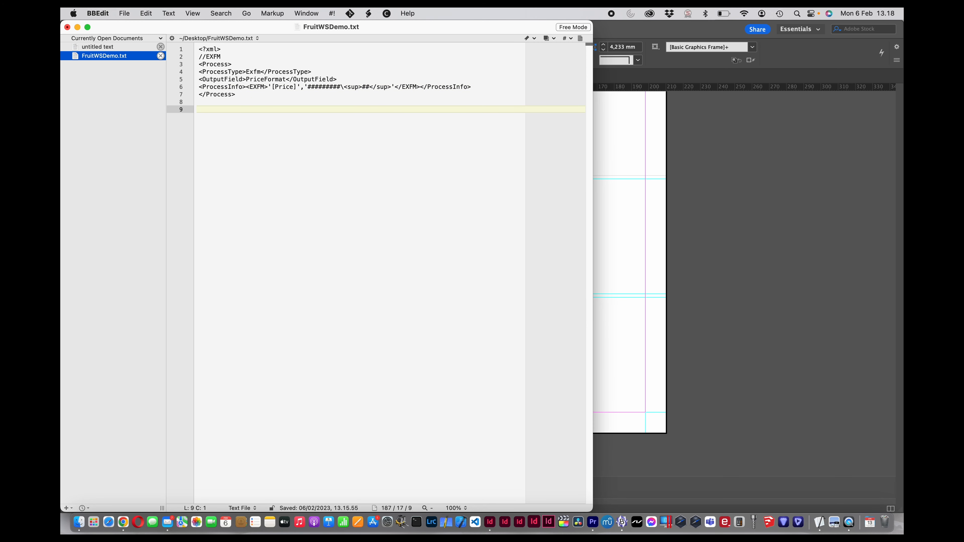
key(super+Tab)
key(super+Tab)
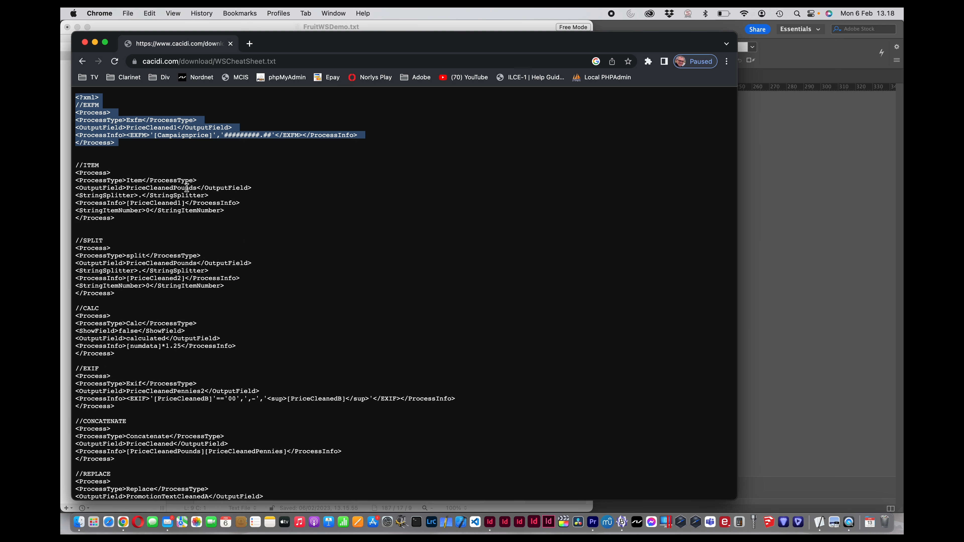
scroll(187, 188, down, 3)
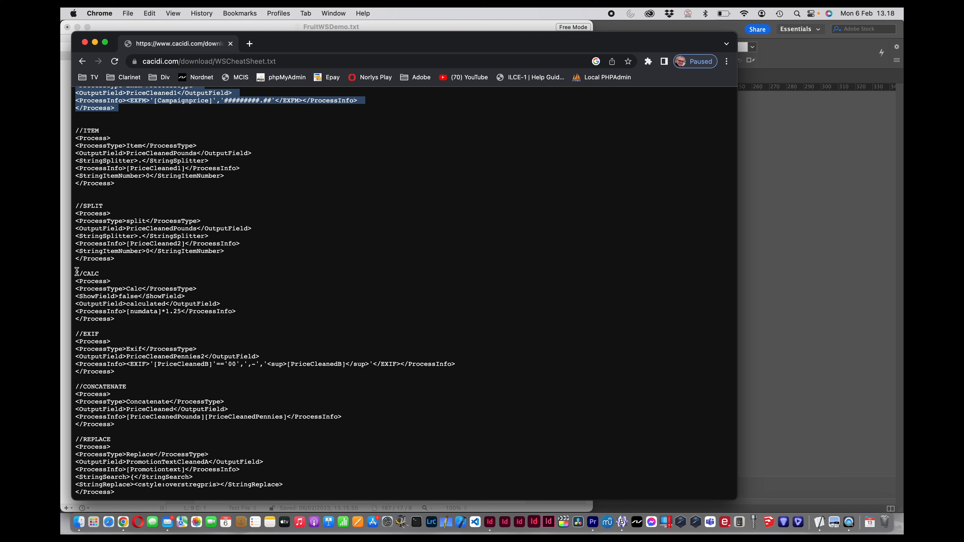
drag(75, 274, 67, 328)
key(super+c)
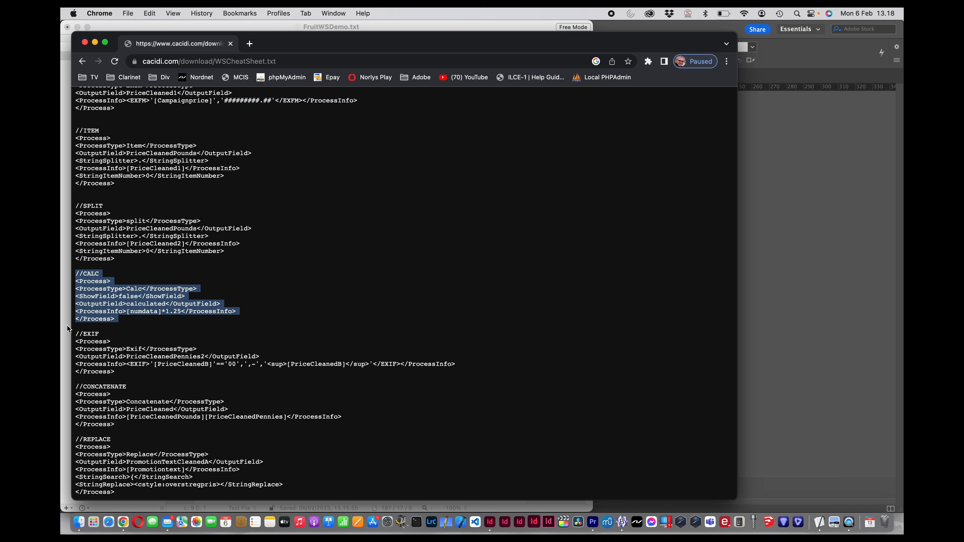
key(super+Tab)
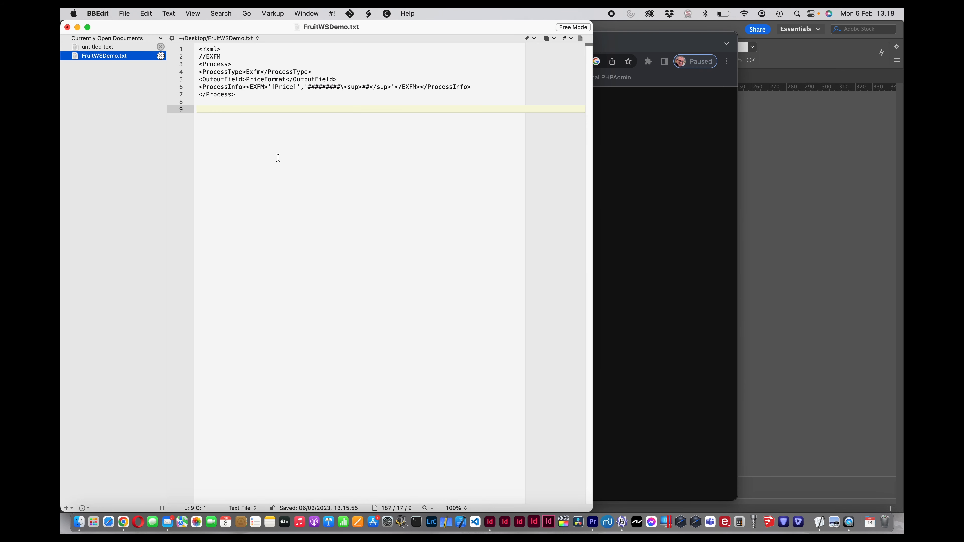
key(super+v)
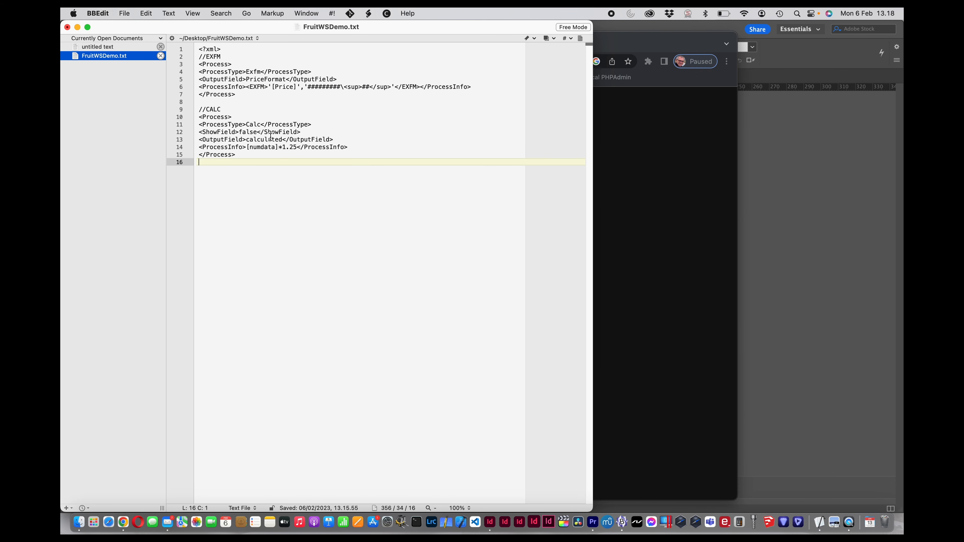
Remove the ShowField line from the CALC process block.
double_click(253, 125)
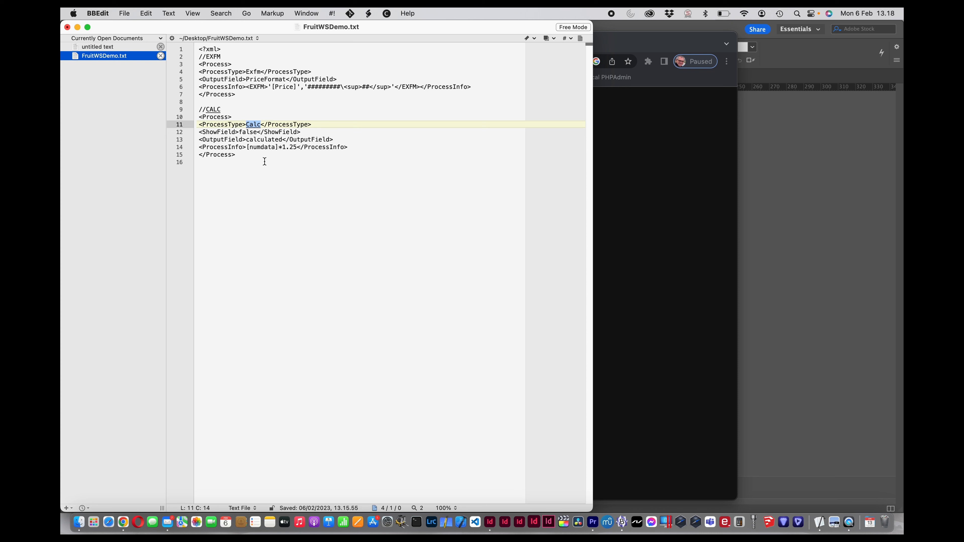
triple_click(247, 132)
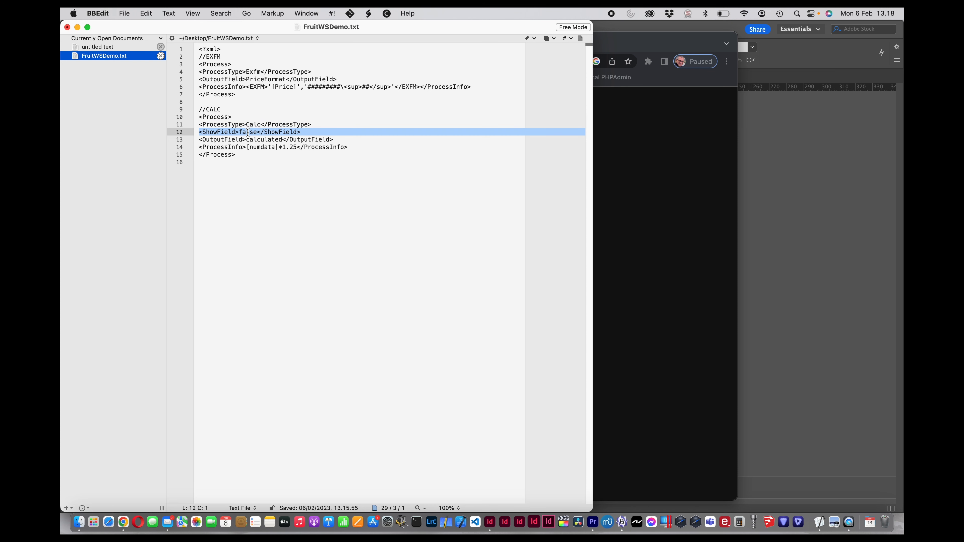
key(BackSpace)
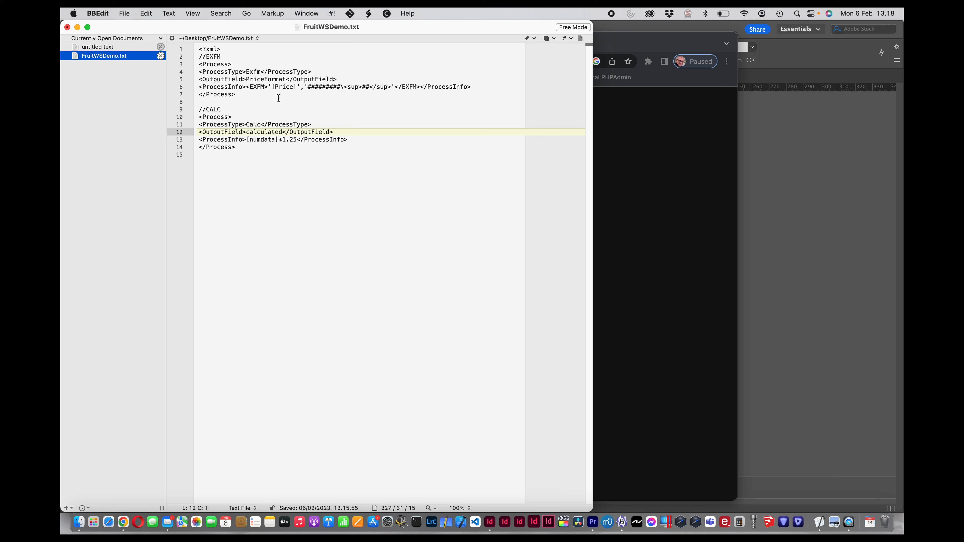
Rename the output field of the CALC process to PriceCalculated.
click(247, 133)
text(Price)
key(shift+Right)
text(C)
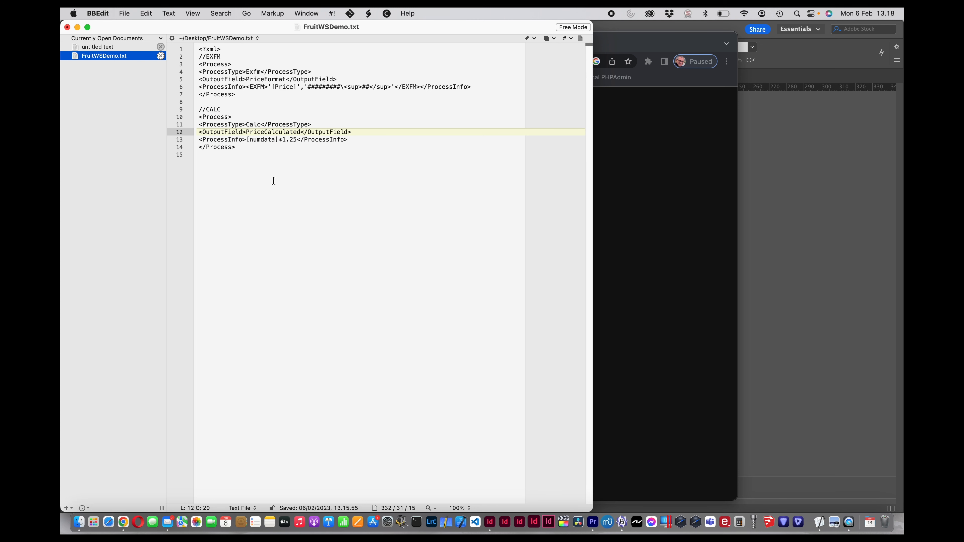
click(282, 181)
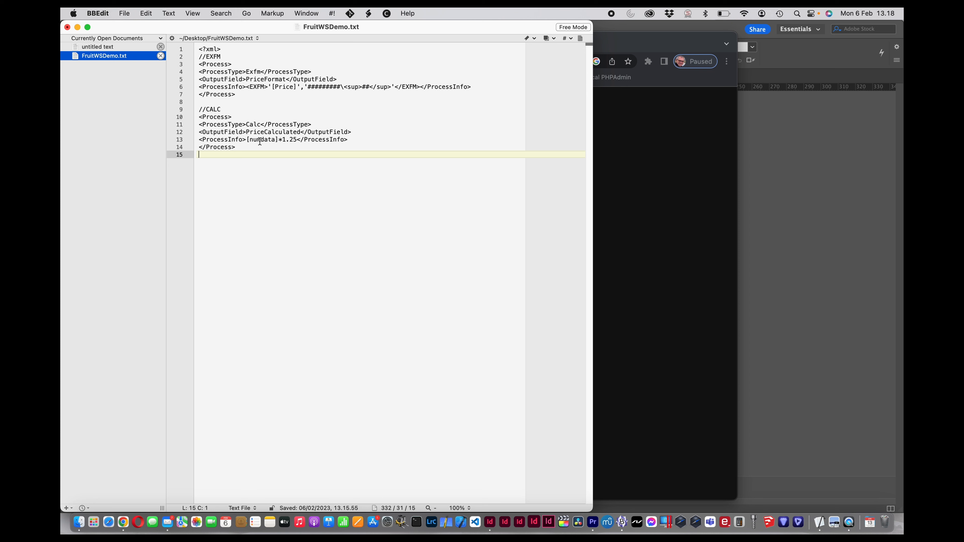
Replace numdata with Price in the CALC process formula so it reads [Price]*1.25.
double_click(284, 86)
key(super+c)
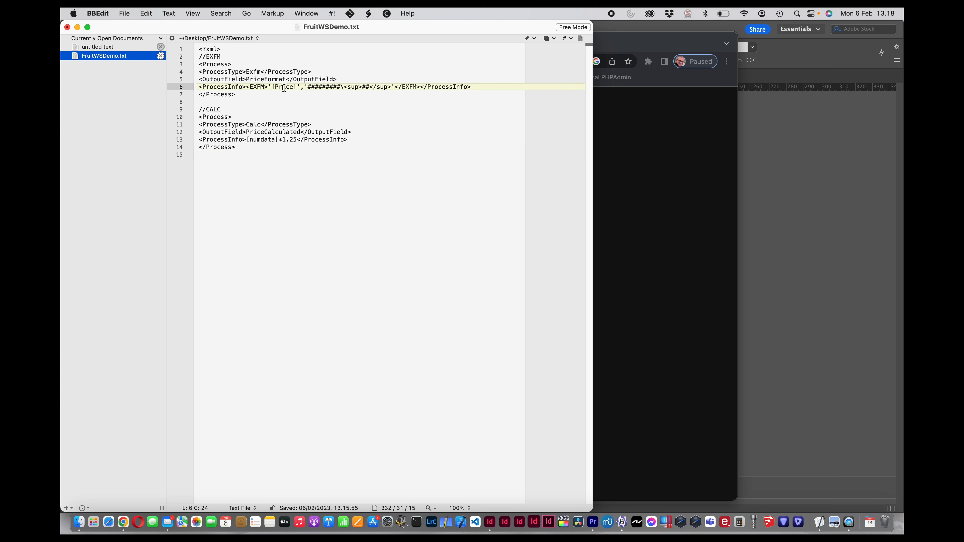
double_click(265, 139)
key(super+v)
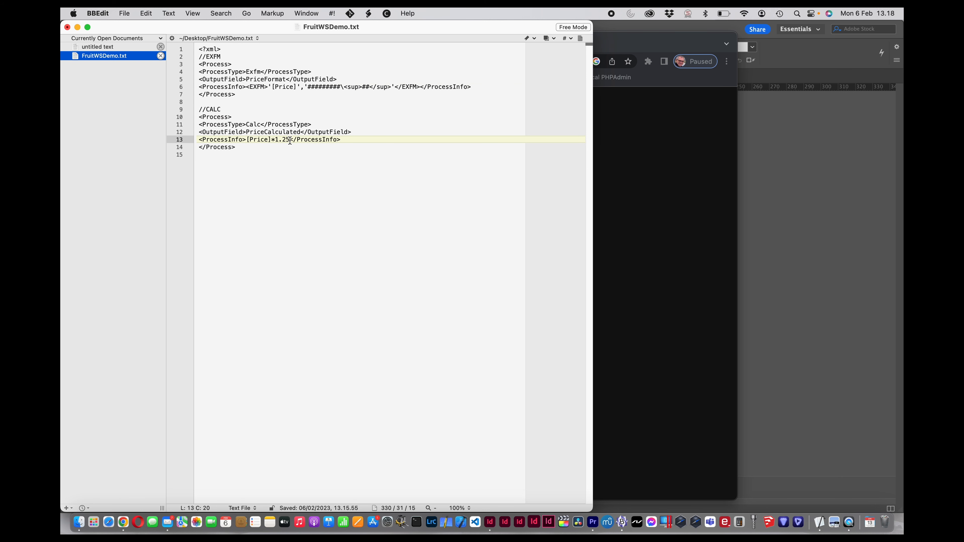
Save FruitWSDemo.txt, switch to InDesign and load the WSDemo.idms item design onto the empty page.
click(289, 151)
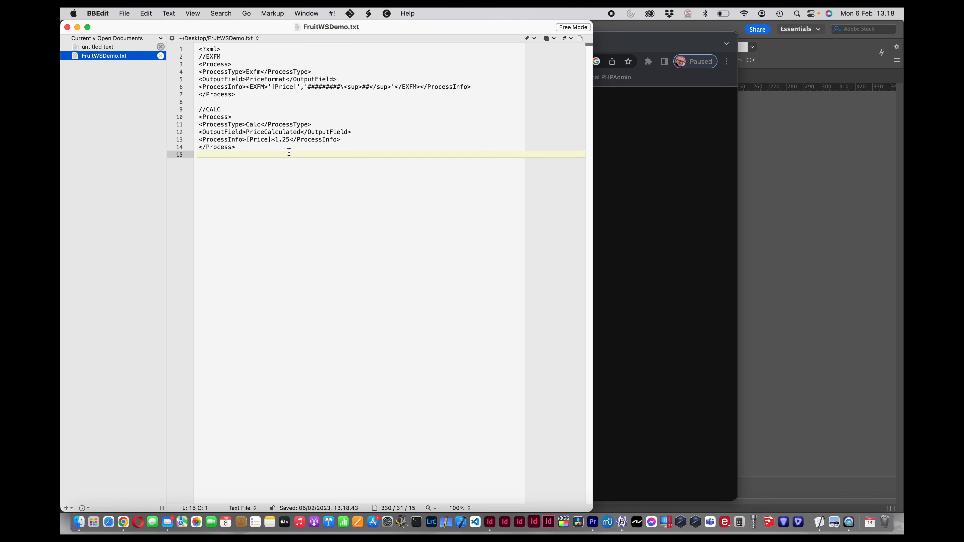
click(815, 185)
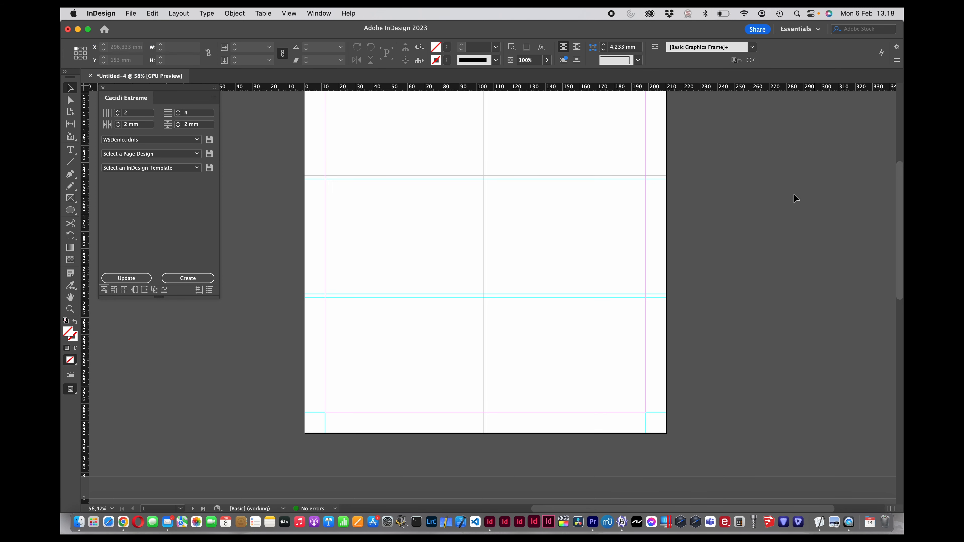
scroll(632, 245, up, 6)
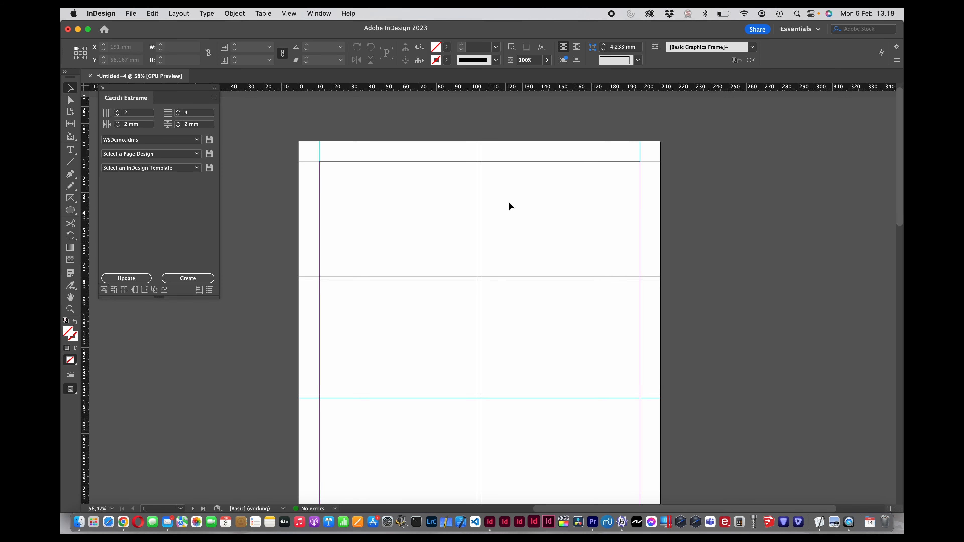
click(191, 139)
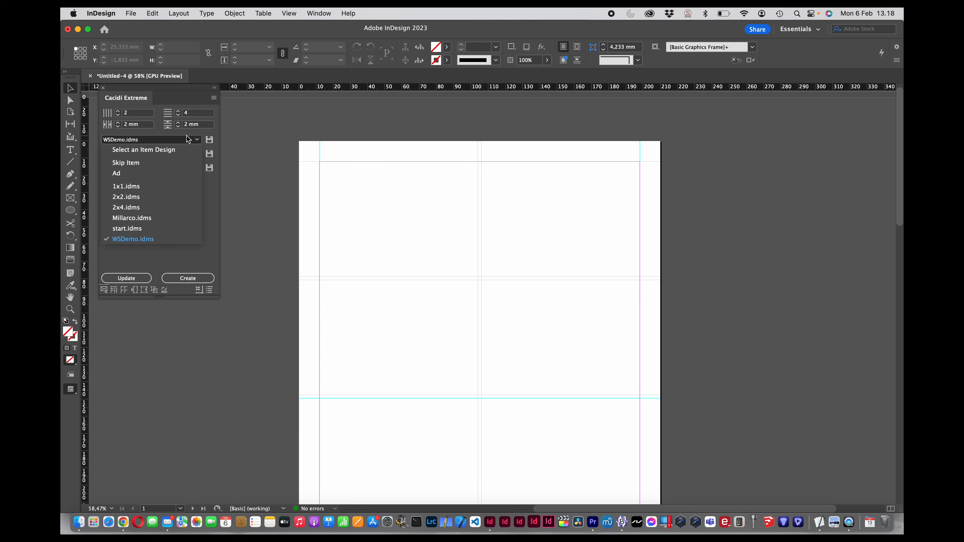
click(135, 239)
Insert the PriceCalculated field on a new line below [PriceFormat] in the item design's text frame.
double_click(411, 207)
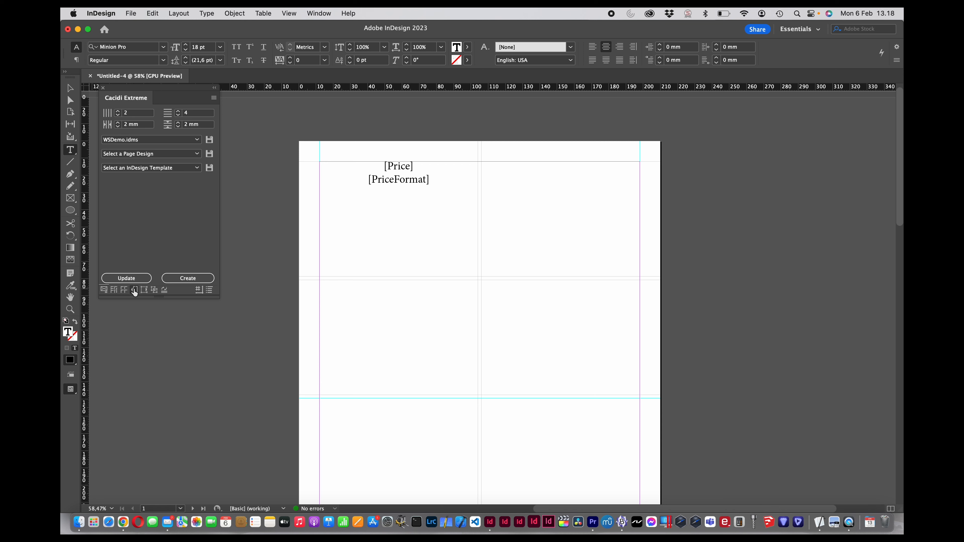
click(134, 290)
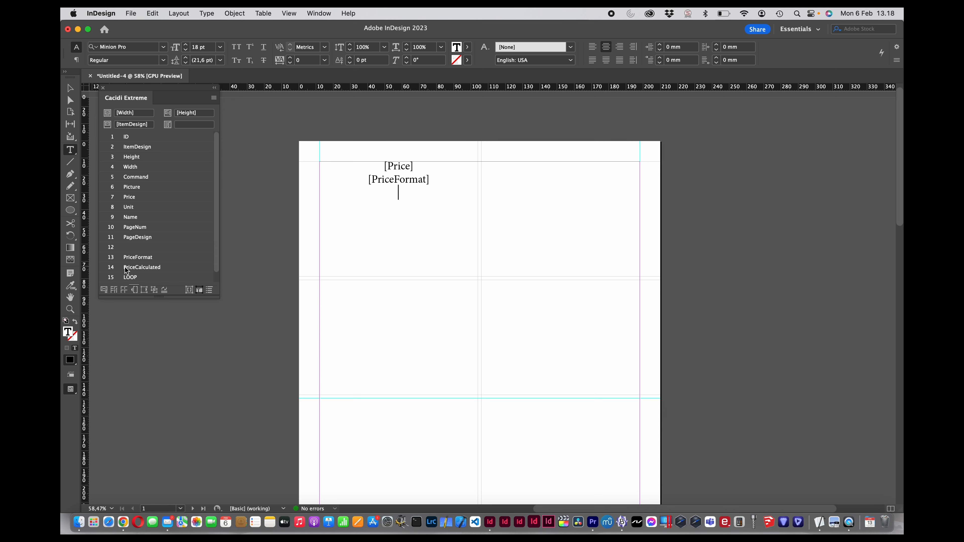
double_click(151, 266)
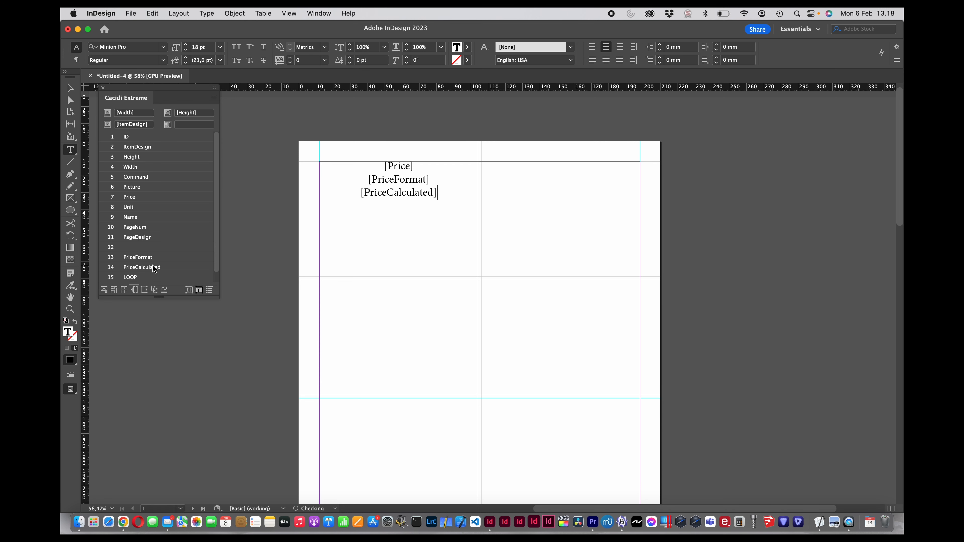
key(Escape)
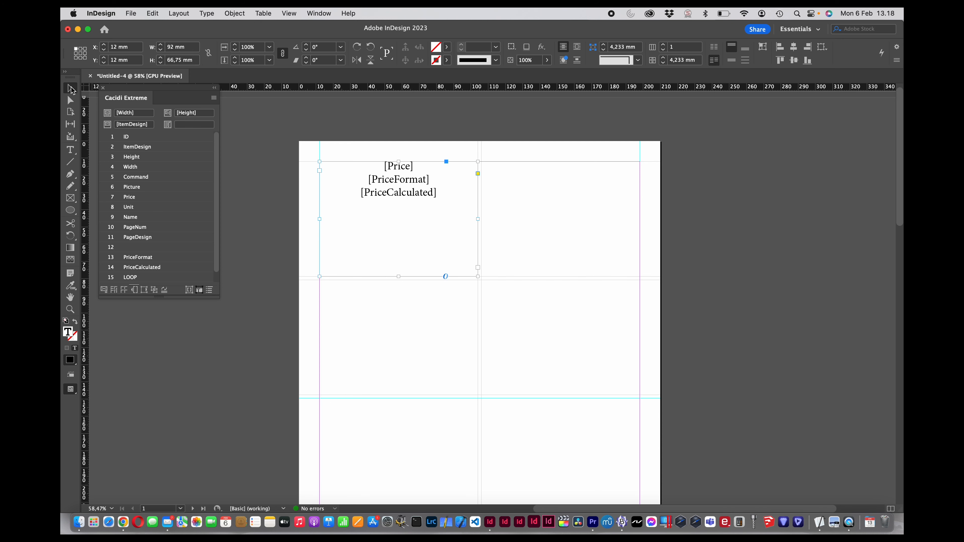
Save the edited item design as WSDemo in the Designs folder, replacing the existing file.
click(104, 290)
click(209, 140)
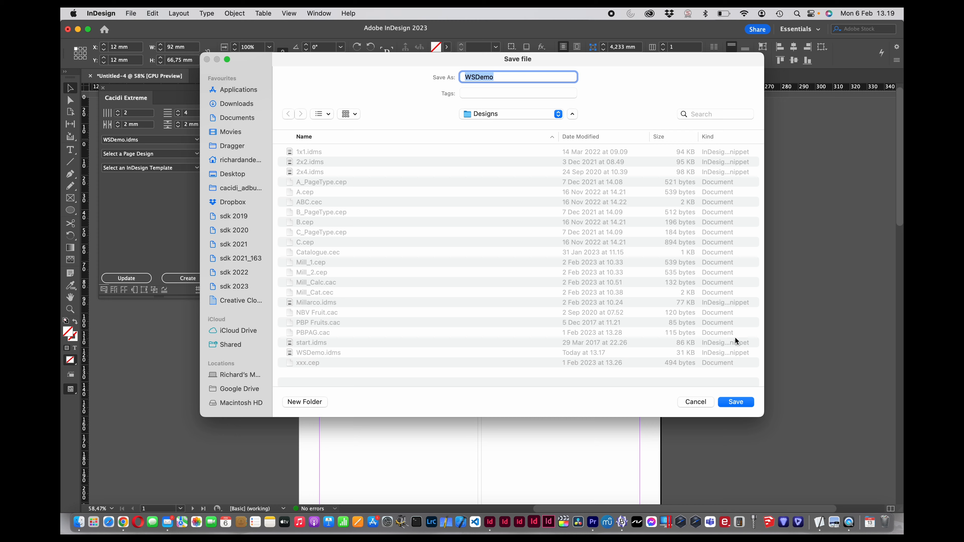
click(733, 402)
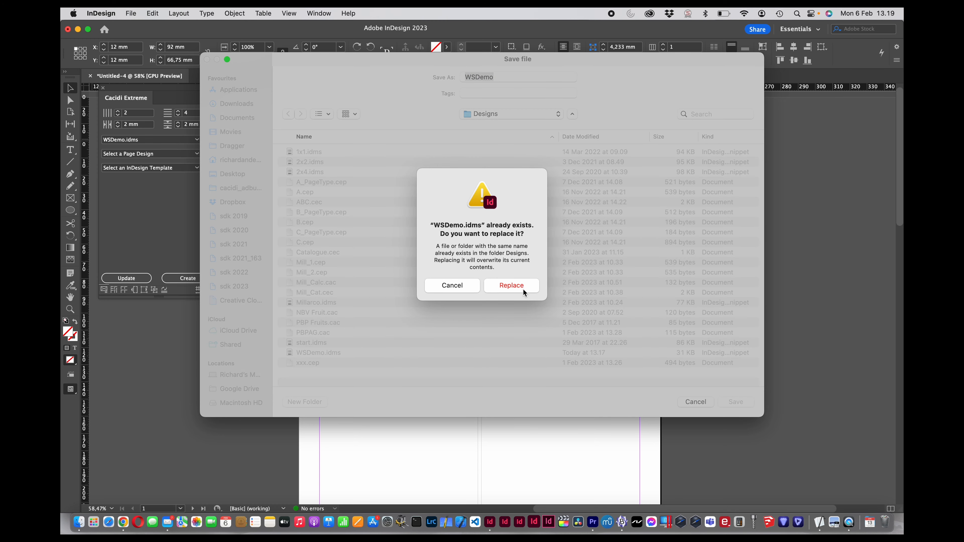
click(523, 290)
Generate the fruit items with the WSDemo.idms design and check their calculated prices down the page.
click(203, 280)
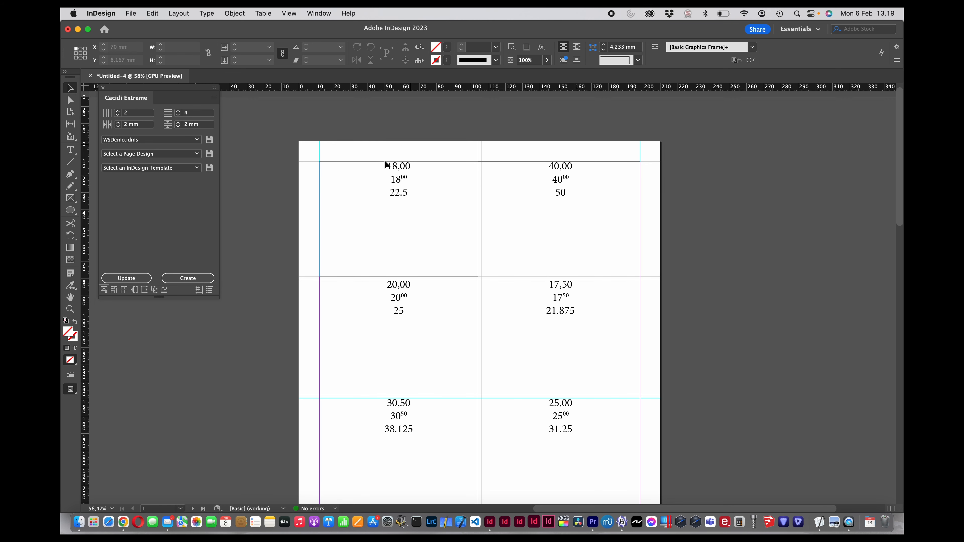
scroll(565, 268, down, 3)
scroll(563, 264, down, 1)
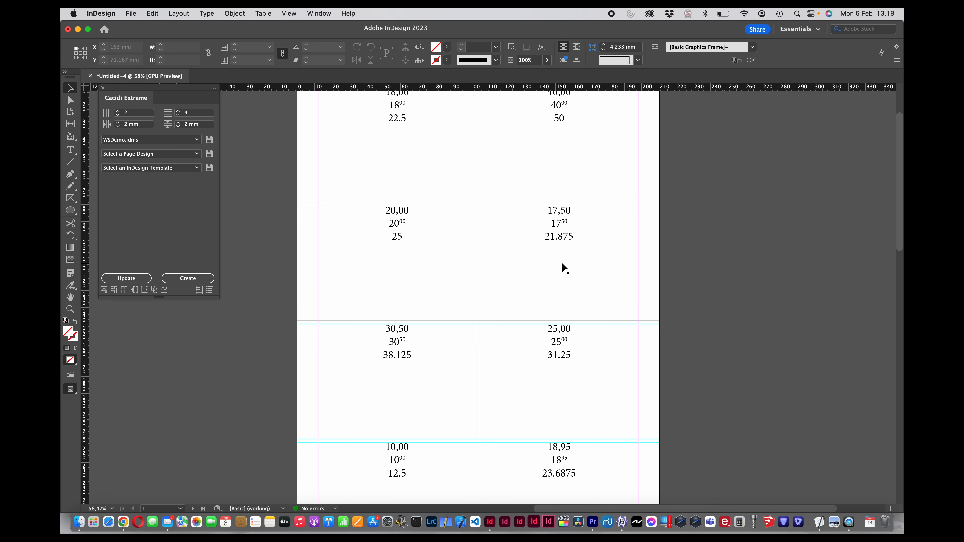